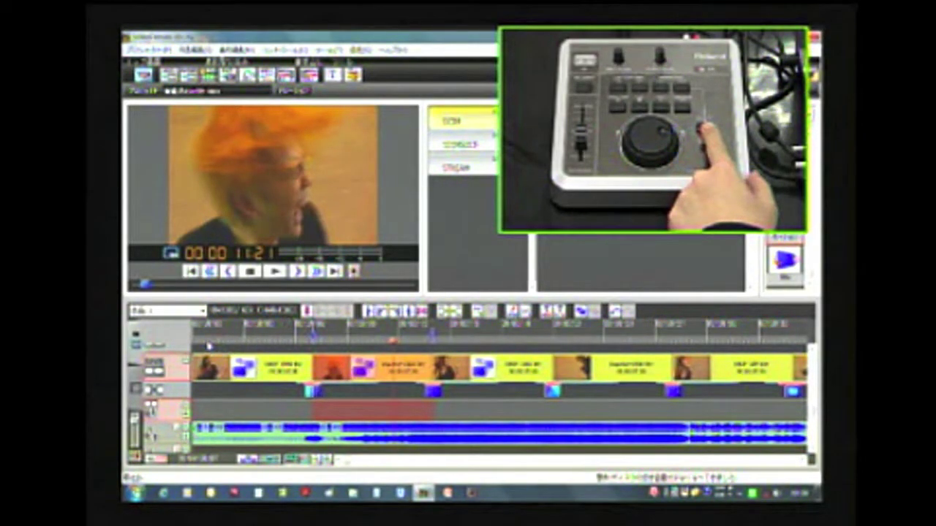
Step: Play the timeline from the start and move the cut between the first and second clips to 00:00:07:10
key(Home)
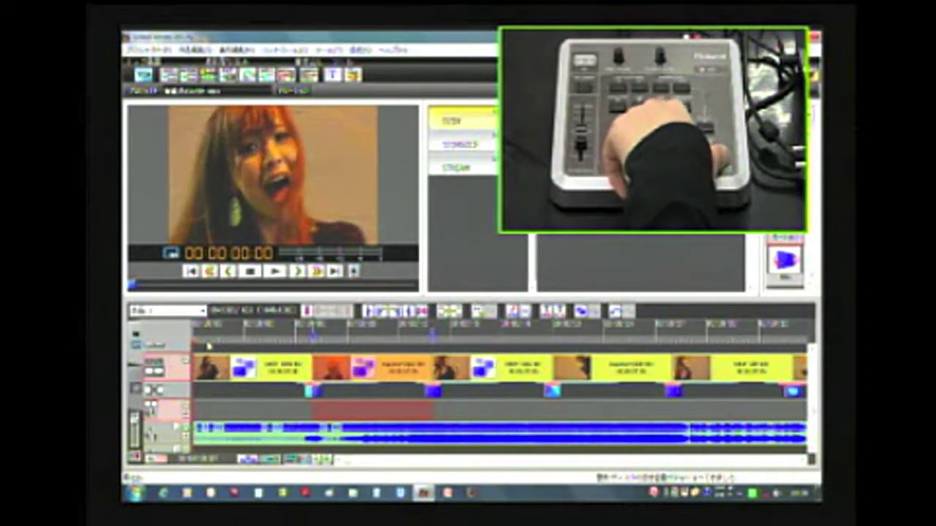
key(space)
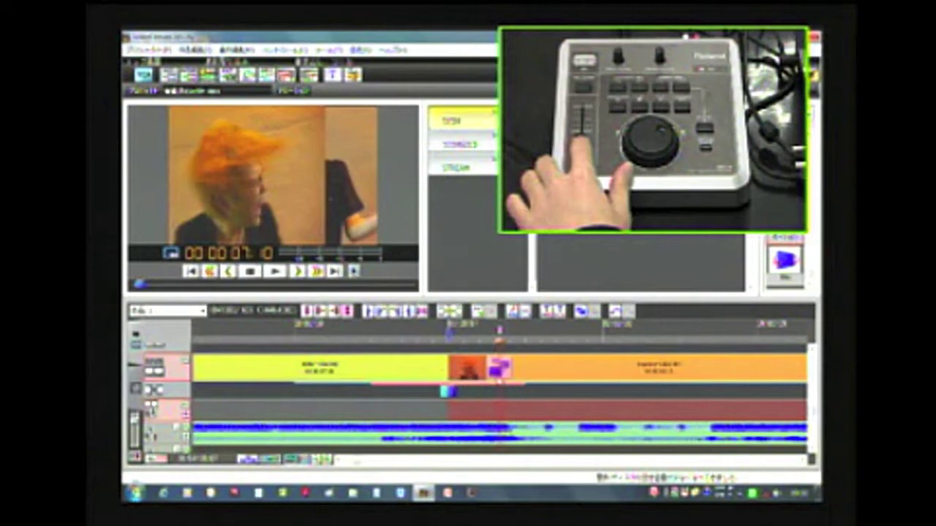
drag(447, 392, 468, 380)
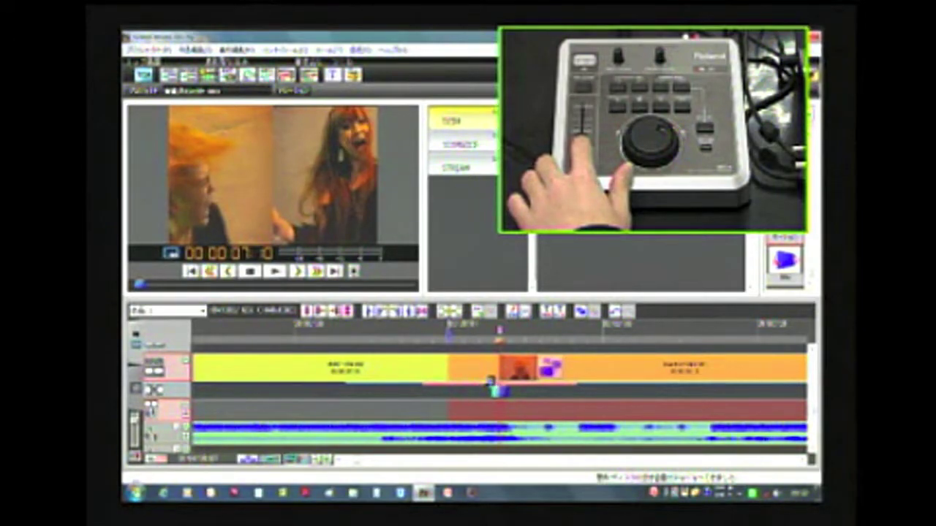
scroll(492, 381, down, 2)
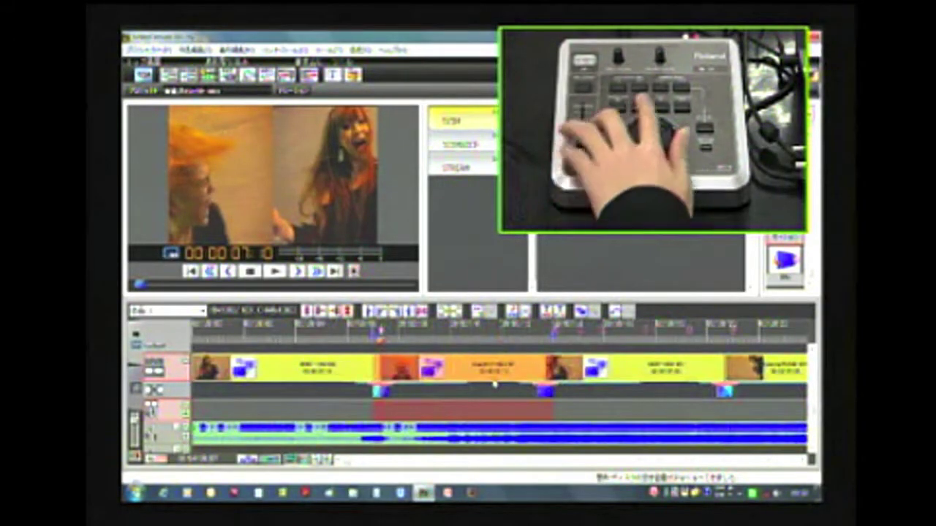
scroll(532, 376, up, 2)
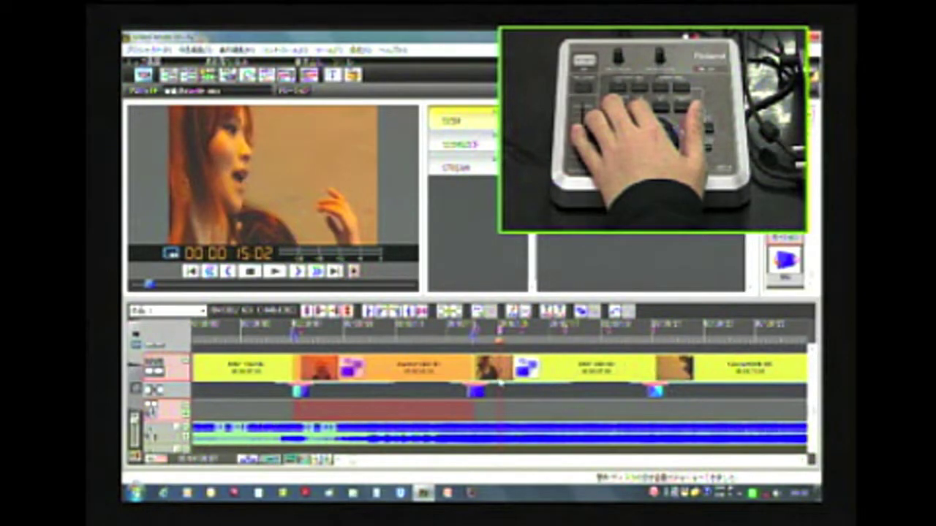
Step: Trim the third to seventh clips in turn to end at 15:02, 15:27, 17:18, 19:09 and 21:01, leaving no gaps
key(Delete)
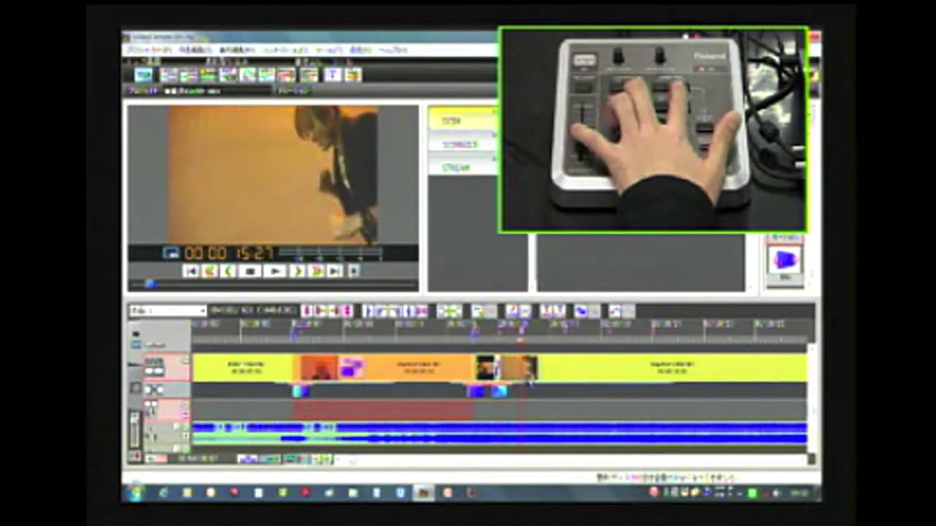
key(minus)
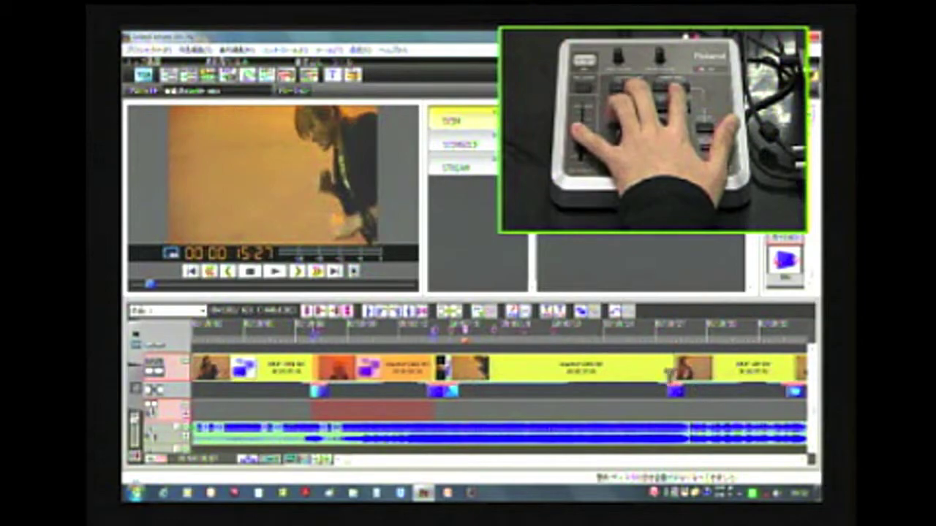
click(667, 380)
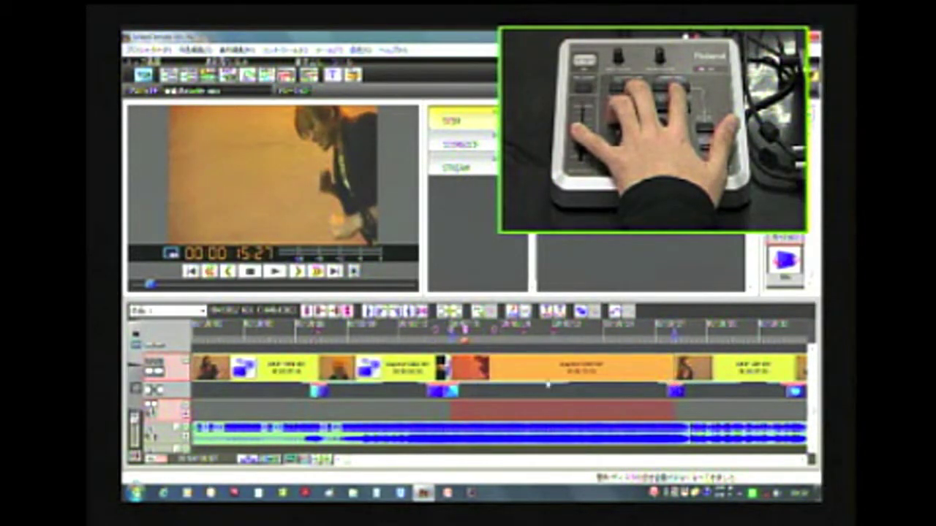
key(ctrl+z)
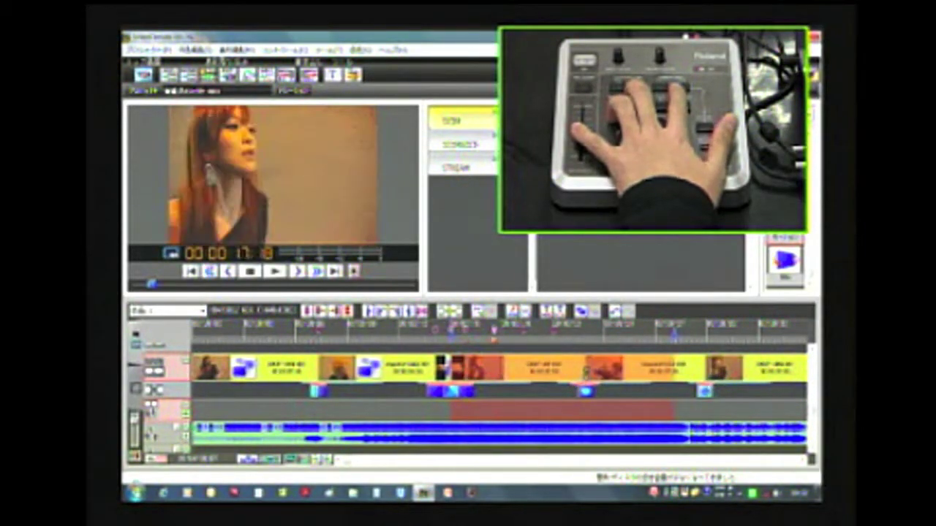
key(ctrl+z)
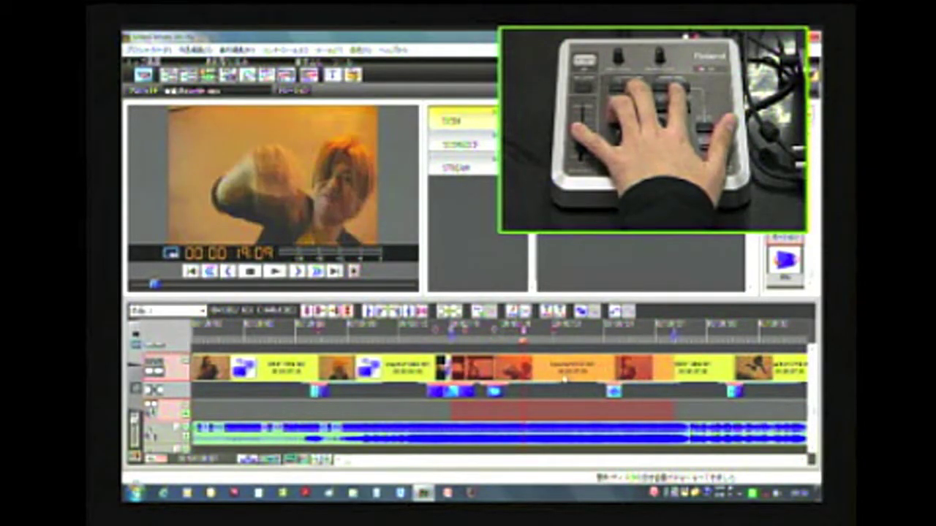
key(ctrl+z)
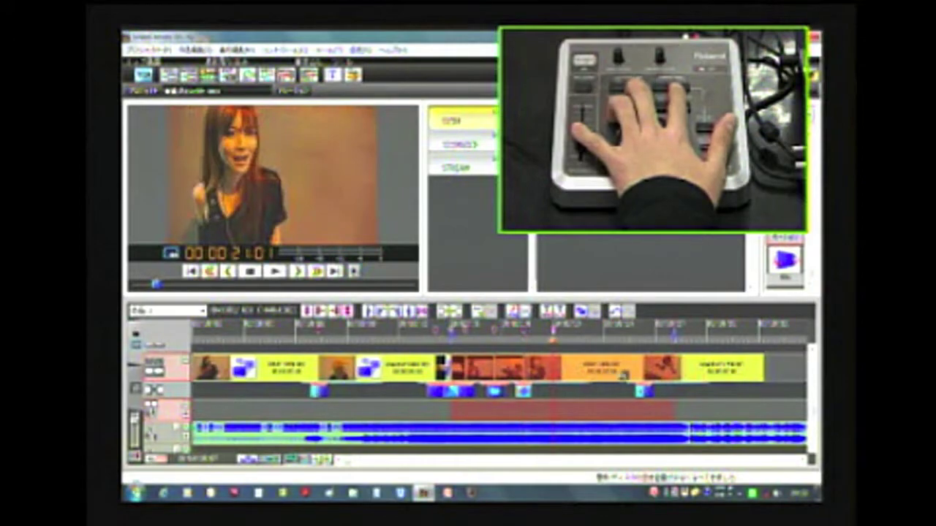
key(ctrl+z)
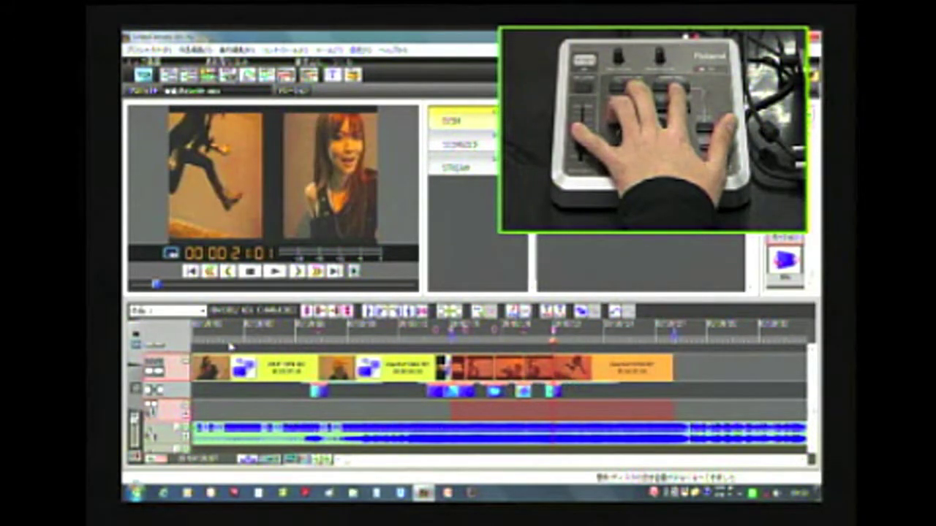
Step: Play the edited sequence from the start in full screen, return to the editor and stop playback
key(Home)
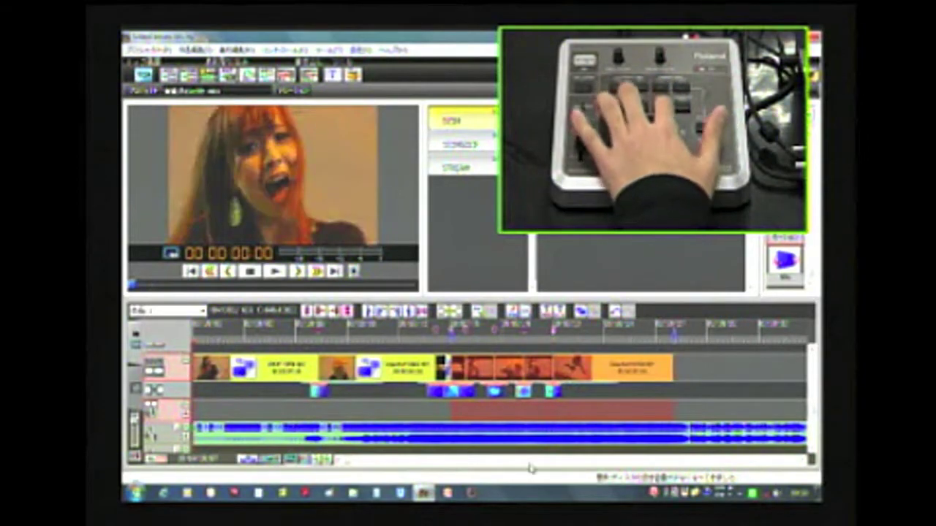
key(space)
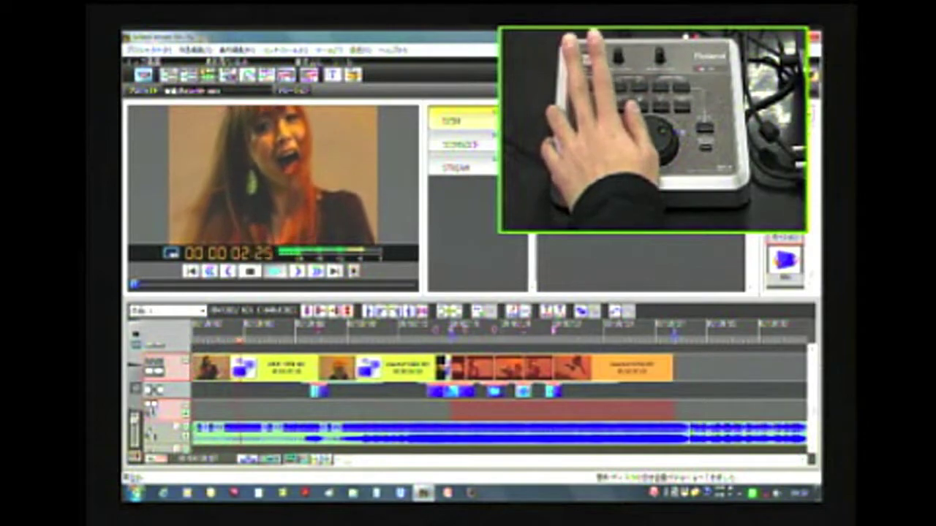
key(F11)
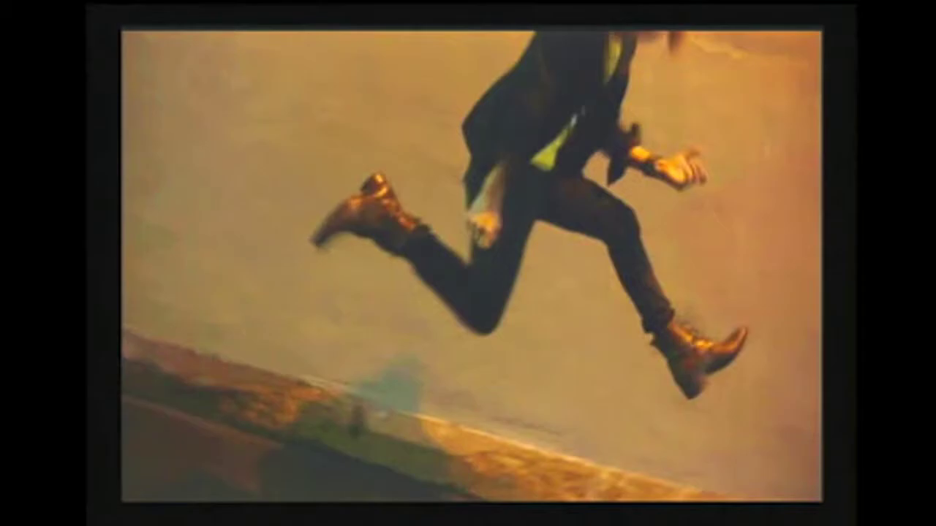
key(Escape)
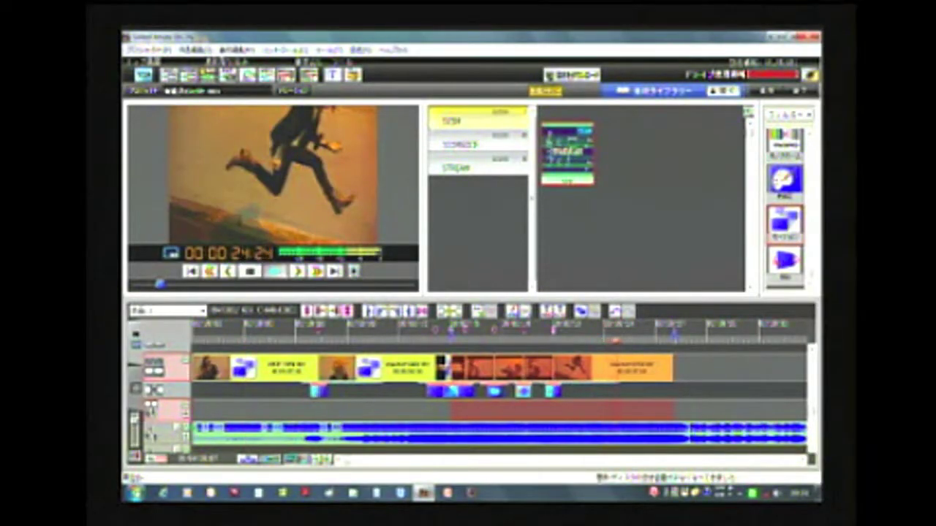
key(space)
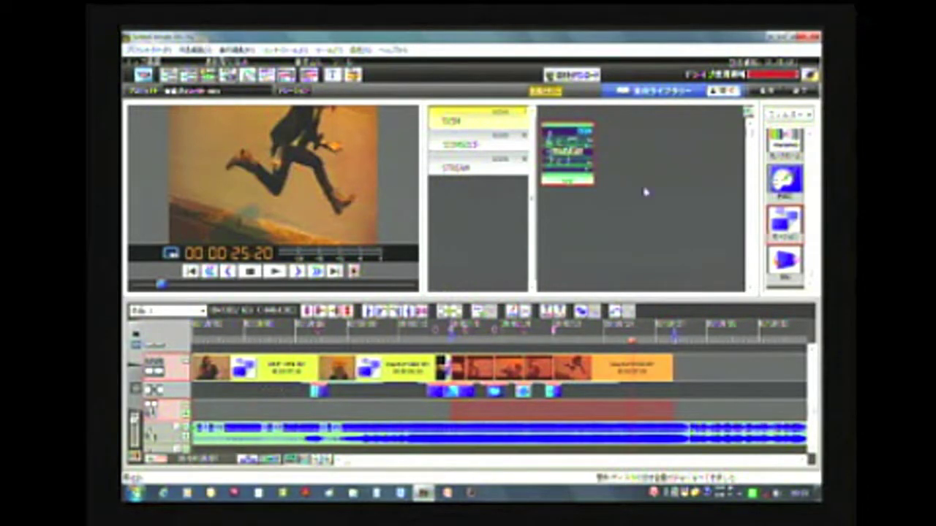
Step: Look at the transition effects in the effect library and return to the filters
click(806, 116)
click(800, 130)
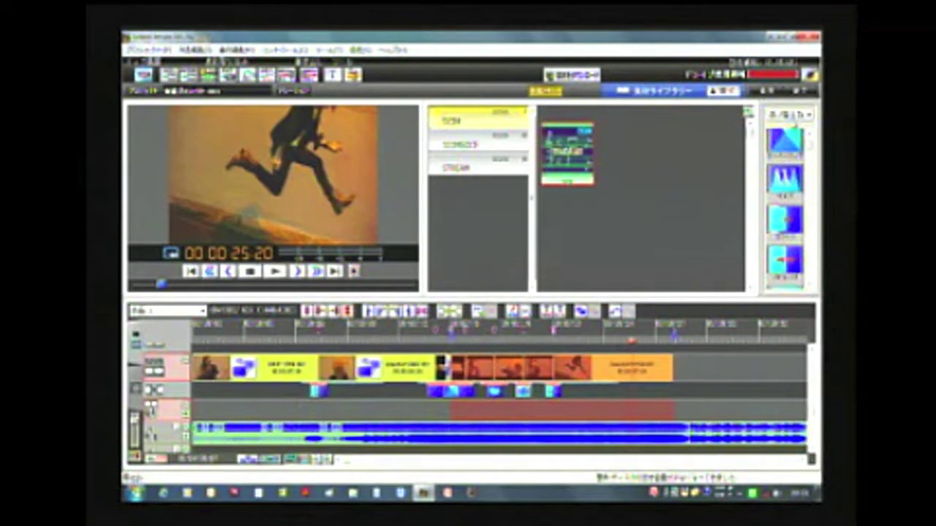
click(806, 114)
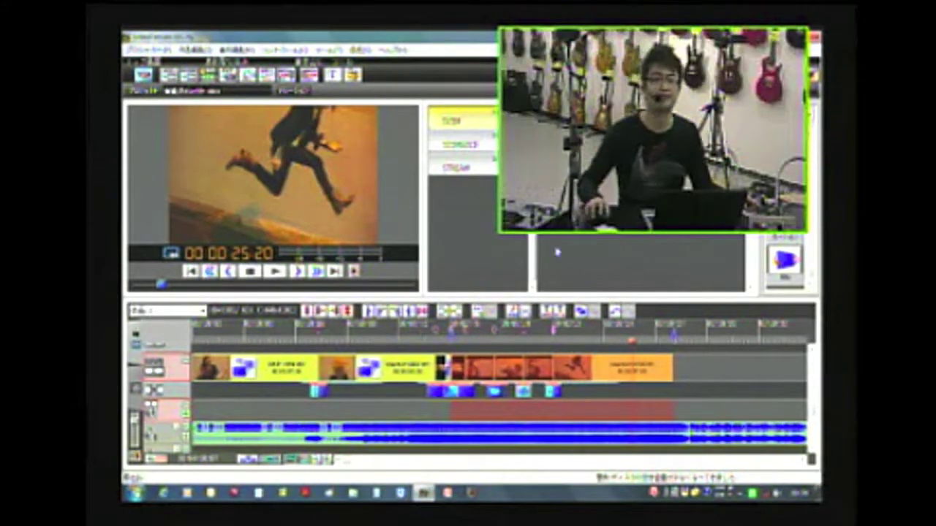
Step: Close the current project without saving and open the project MUSIC_PV_About_You Demo_Tmp
click(144, 75)
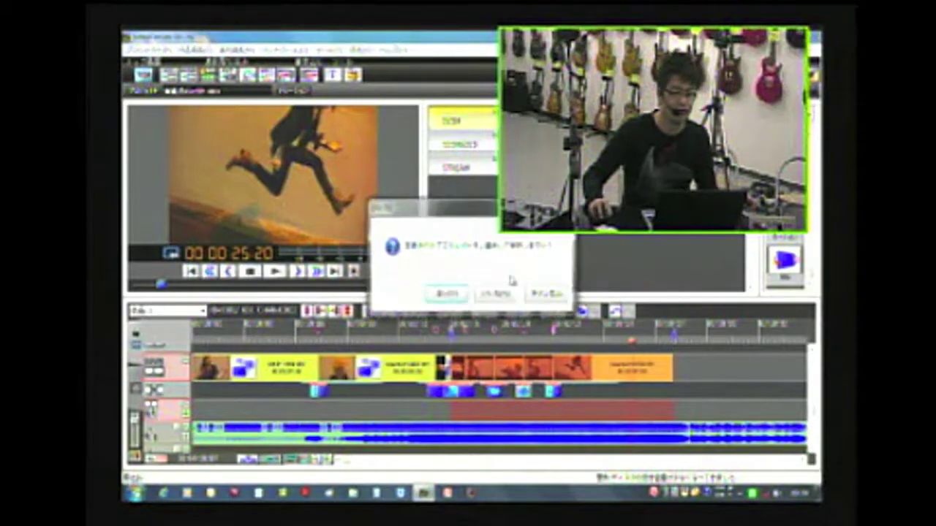
click(495, 295)
click(427, 246)
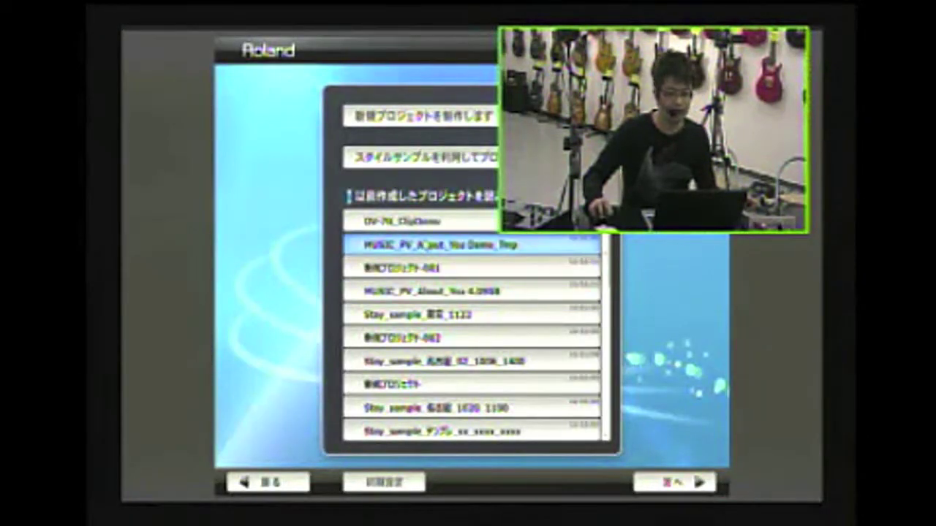
click(674, 481)
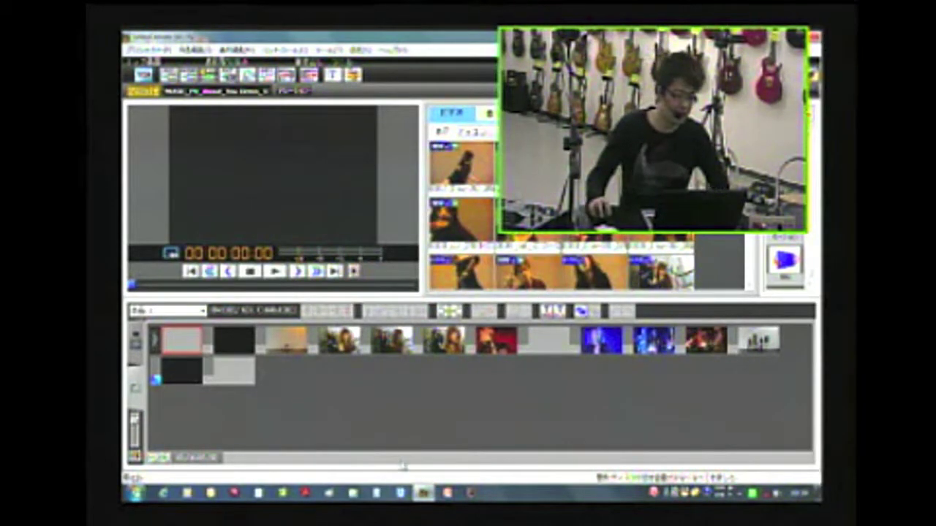
Step: Switch the project from the storyboard to the timeline and remove the audio clip from the lower audio track
click(156, 456)
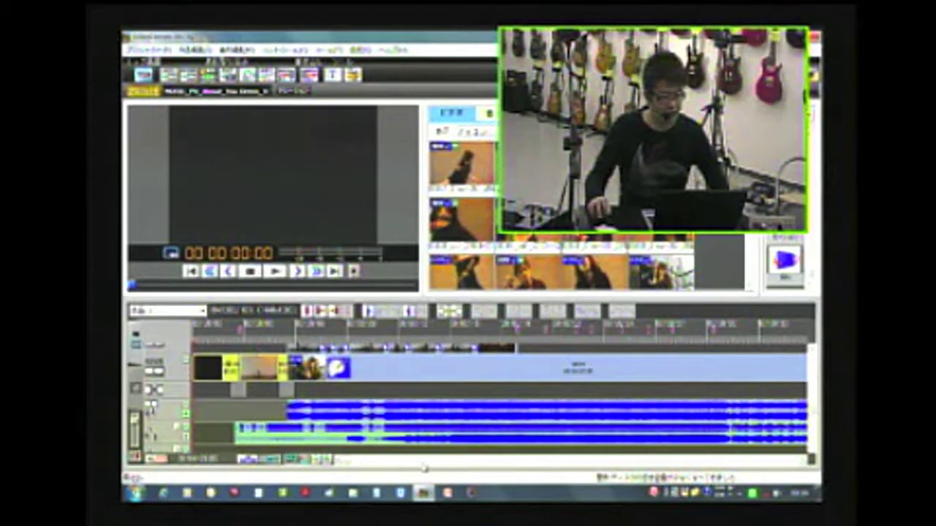
click(407, 439)
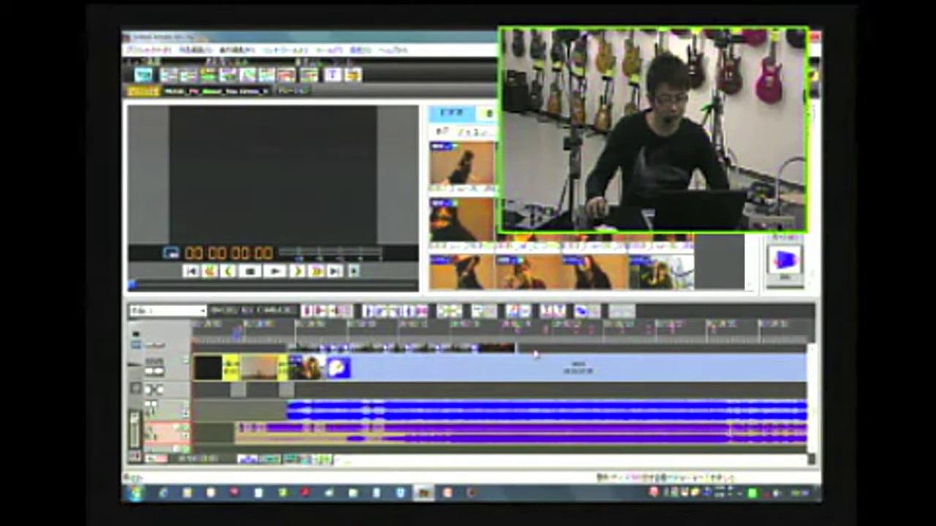
click(560, 312)
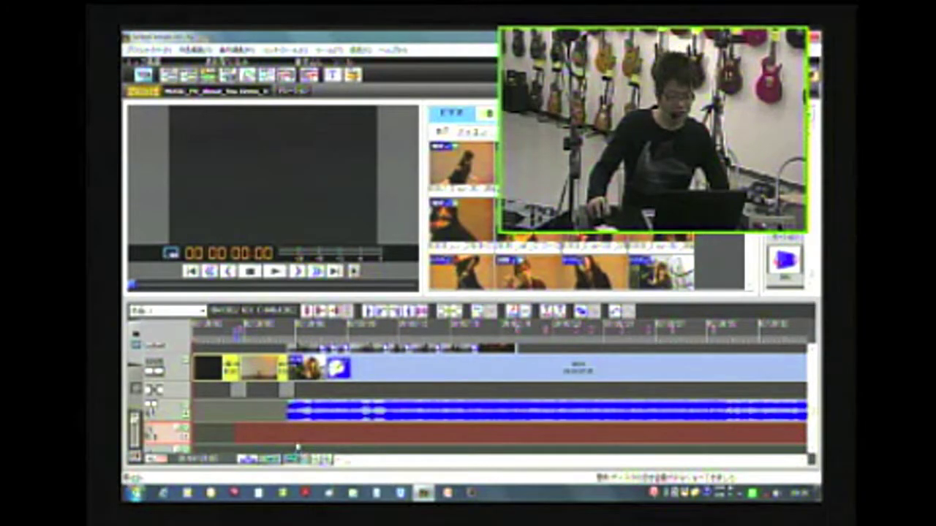
Step: Examine the opening section of the music video by scrubbing through its first half minute with the upper video track in view
click(272, 341)
drag(272, 342, 318, 342)
scroll(395, 388, up, 2)
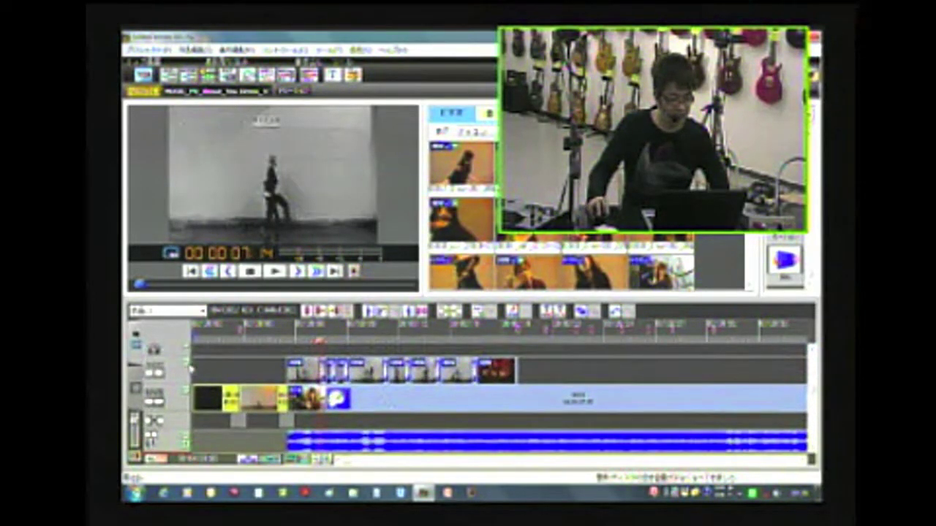
click(494, 343)
drag(494, 344, 508, 344)
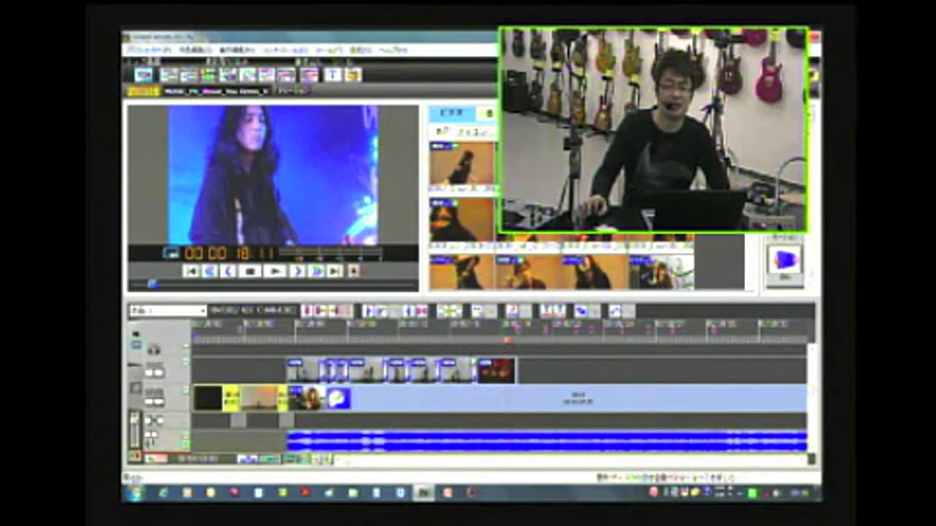
click(491, 341)
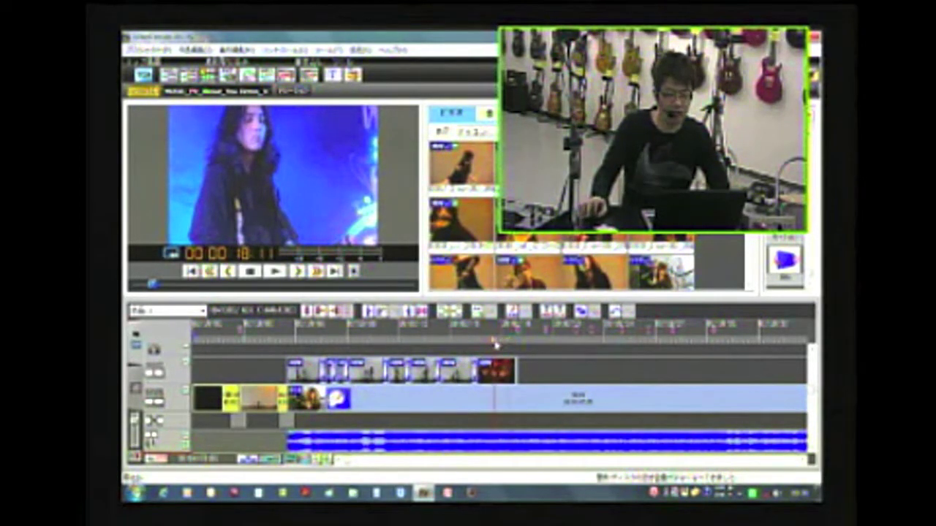
click(394, 342)
drag(395, 342, 399, 344)
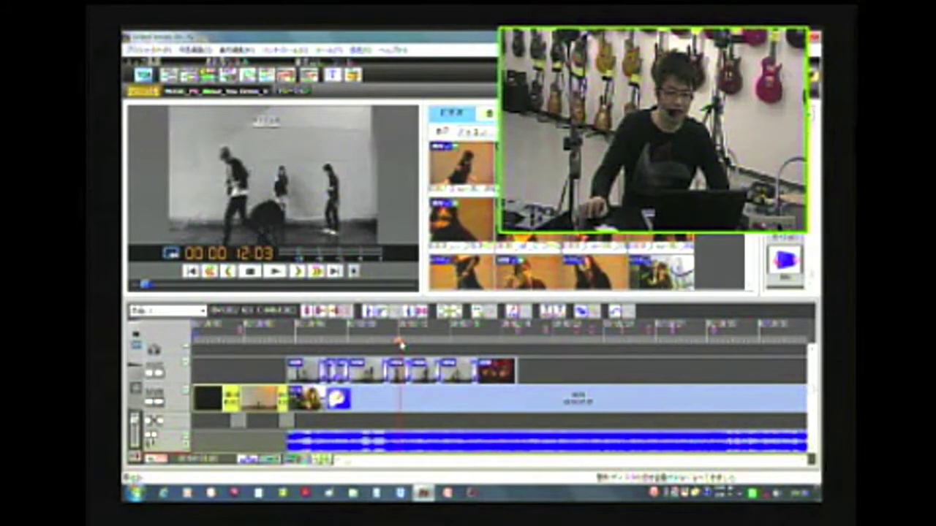
drag(399, 345, 319, 341)
drag(522, 340, 773, 346)
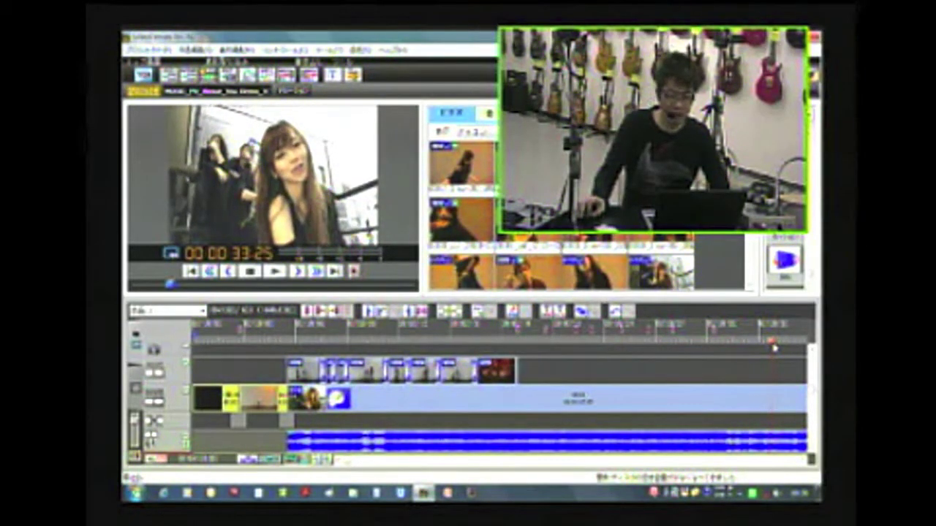
Step: Examine the later sections of the timeline by scrubbing through the layered clips up to about 00:03:50
scroll(766, 459, right, 3)
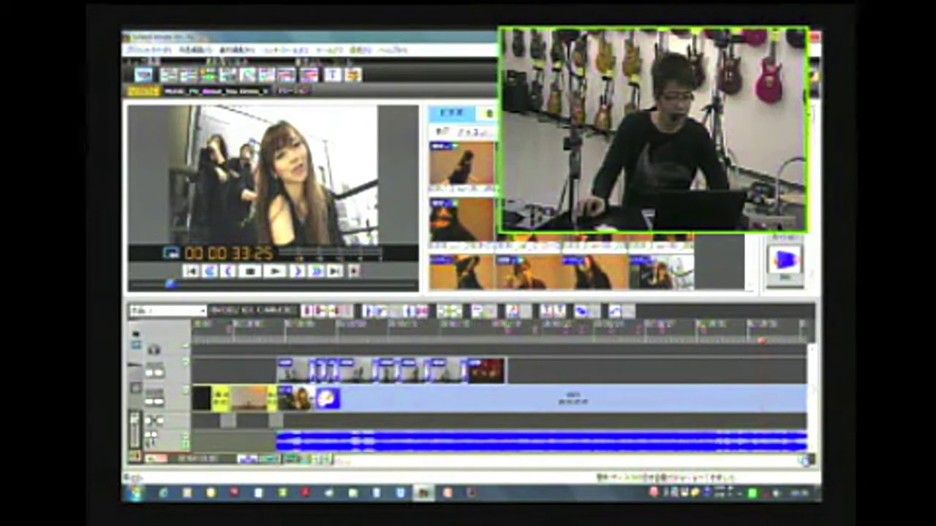
drag(758, 333, 804, 343)
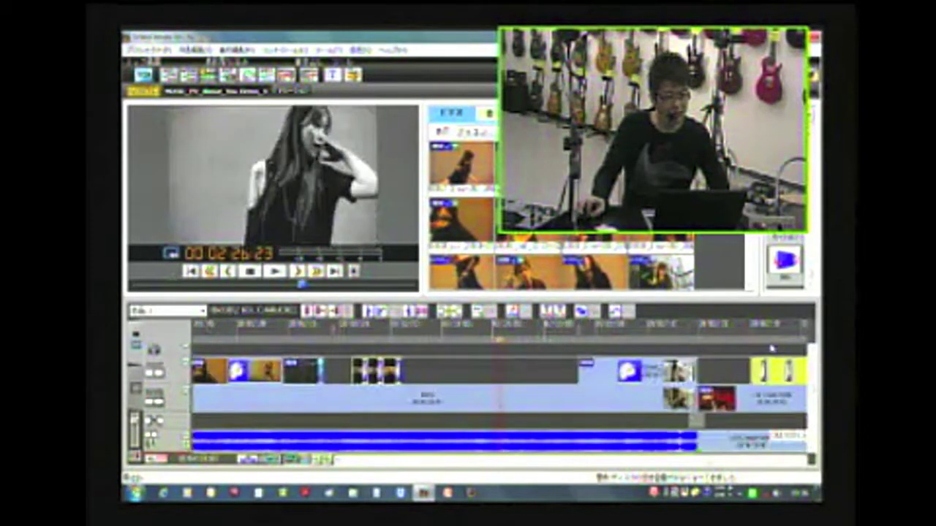
drag(674, 354, 679, 353)
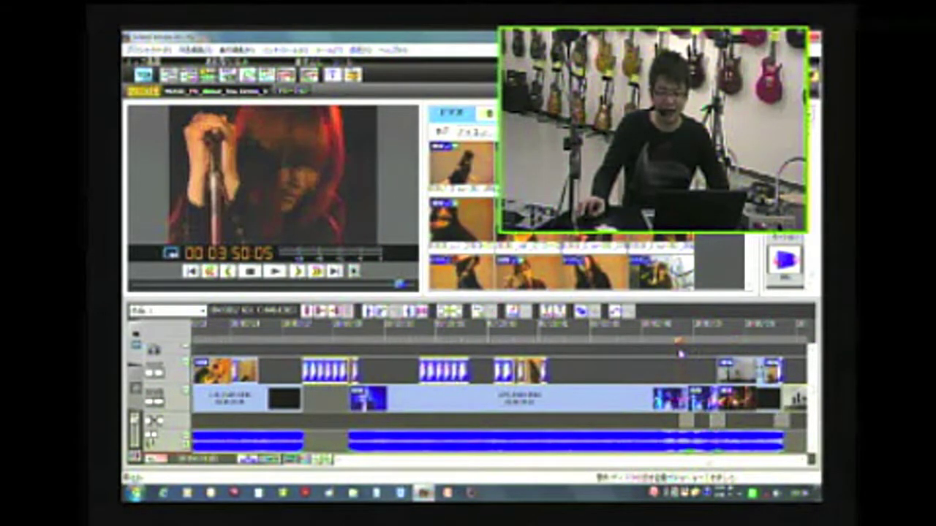
mouse_move(679, 354)
mouse_down()
mouse_move(790, 356)
mouse_move(640, 371)
mouse_up()
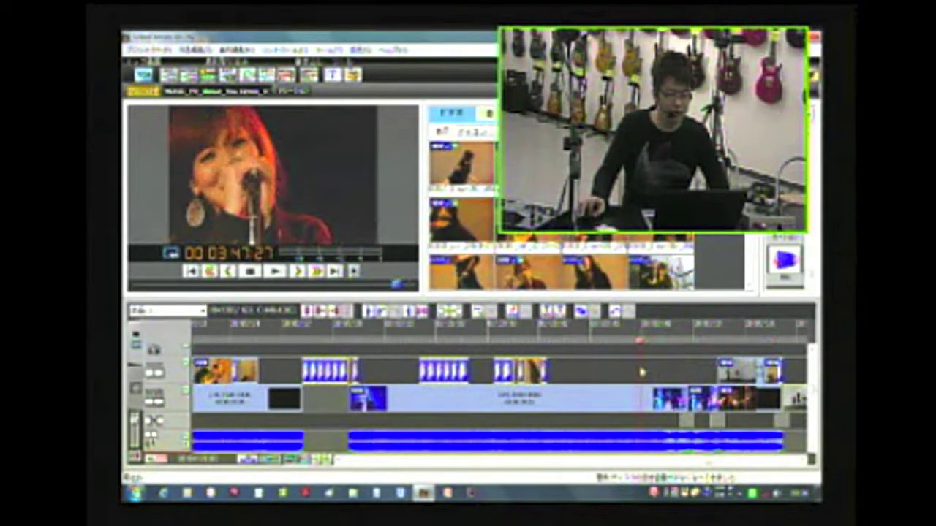
drag(716, 466, 689, 467)
drag(335, 343, 471, 341)
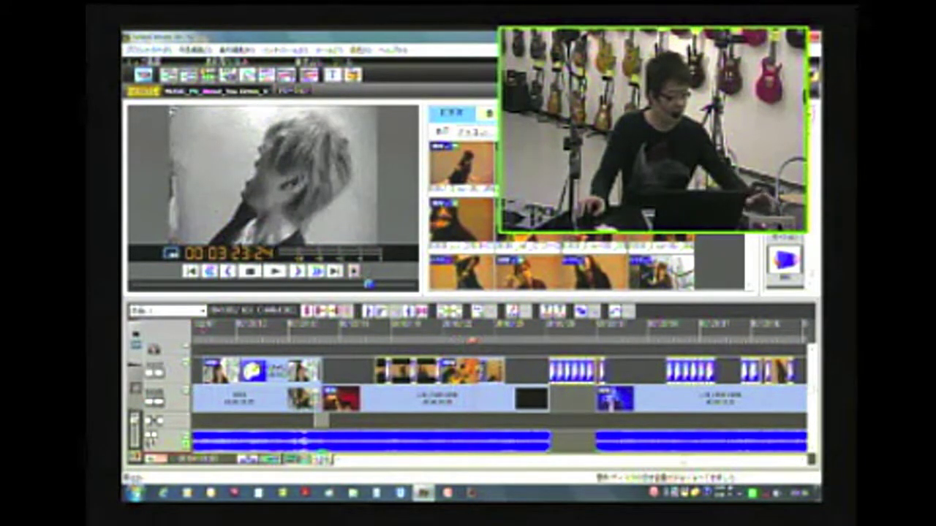
Step: Return to the start of the timeline, scrub through the opening, and play the music video from 00:00:19:14 to about 00:00:42
key(Home)
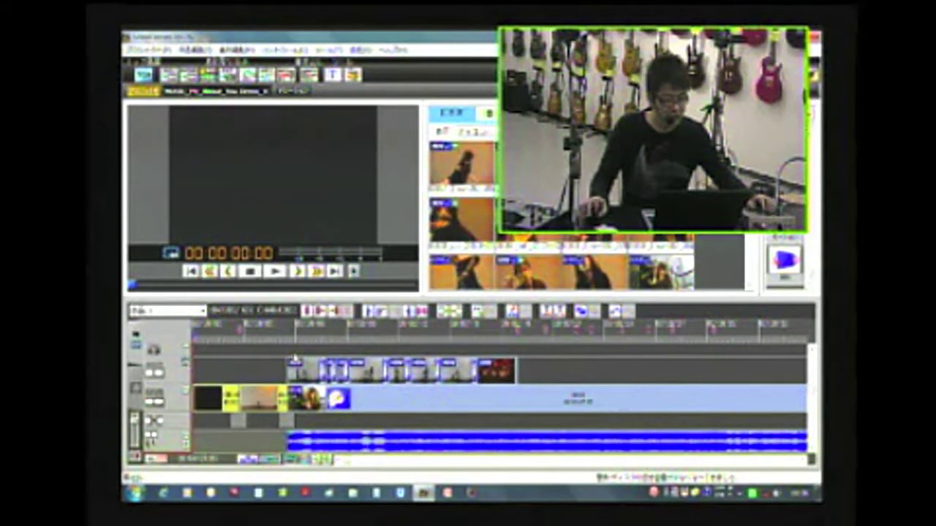
drag(312, 348, 480, 343)
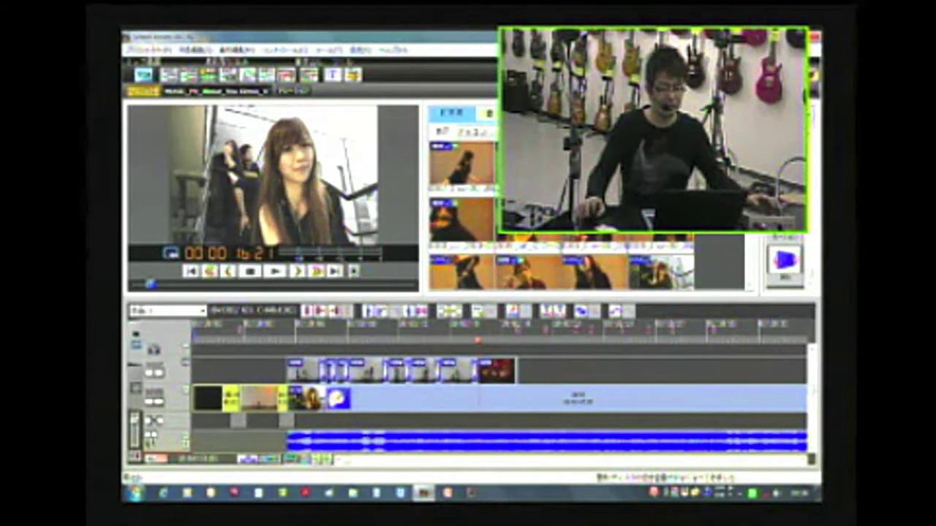
click(526, 344)
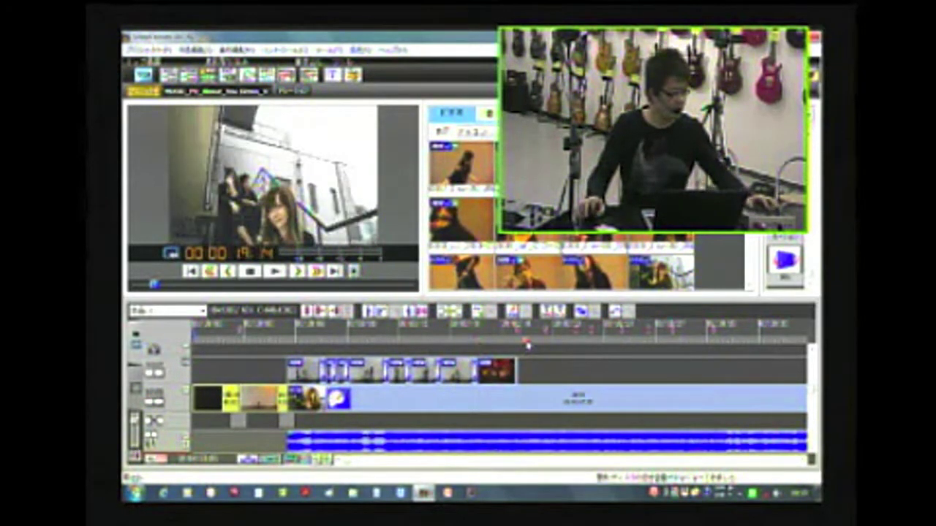
key(space)
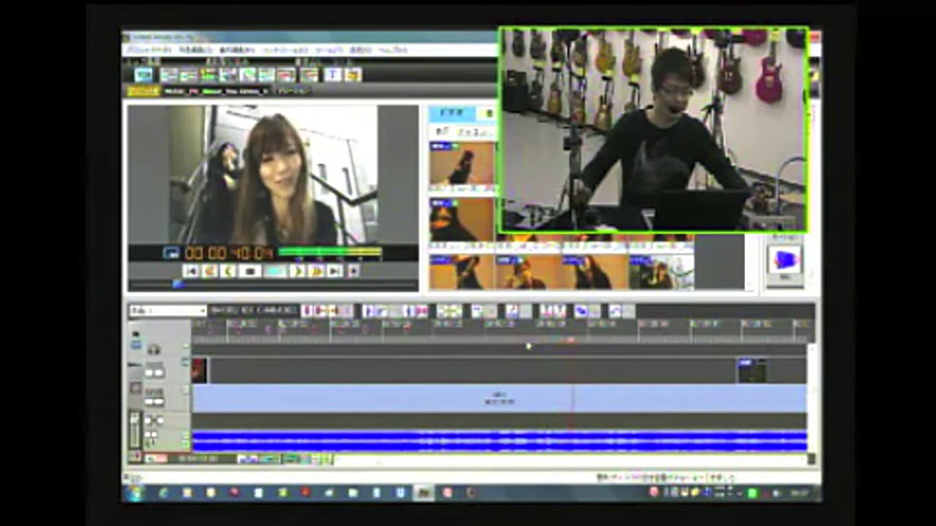
key(space)
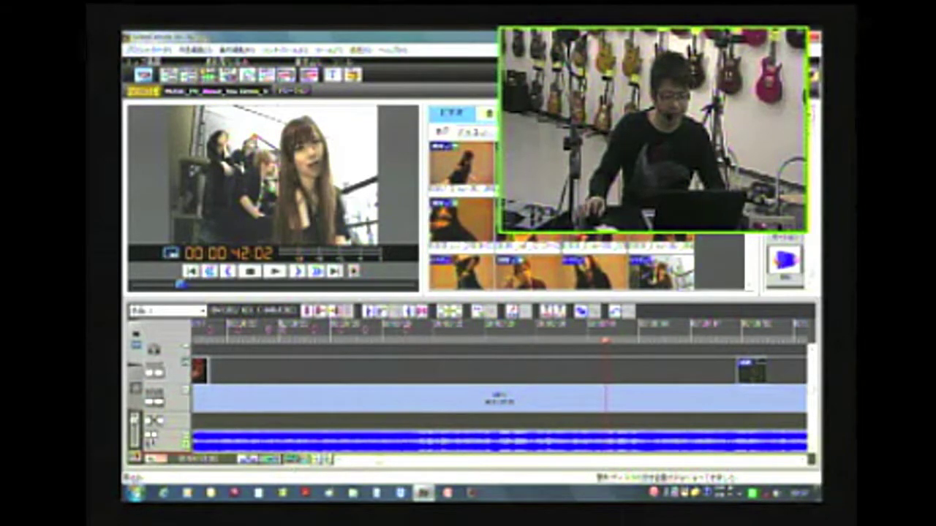
Step: Place the music audio clip from the library's audio materials on the empty lower audio track near the start, and shift it slightly earlier
click(488, 116)
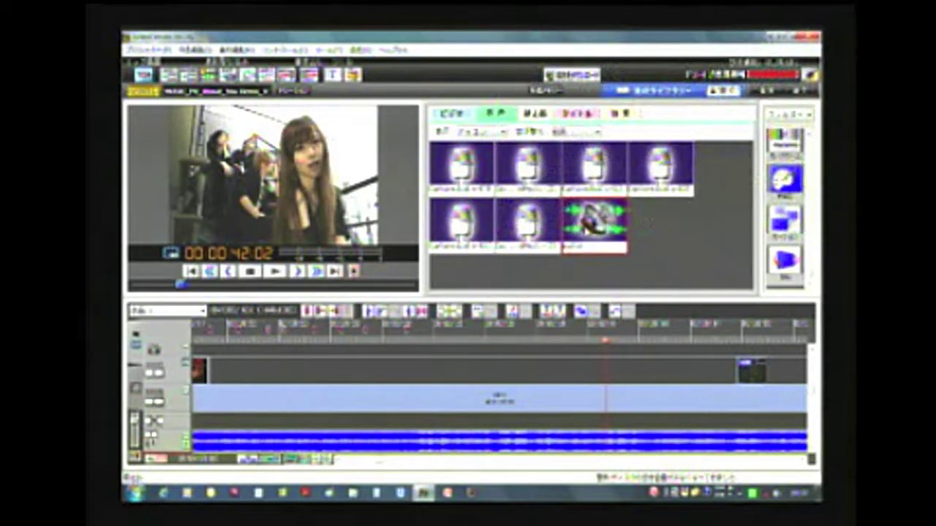
click(811, 457)
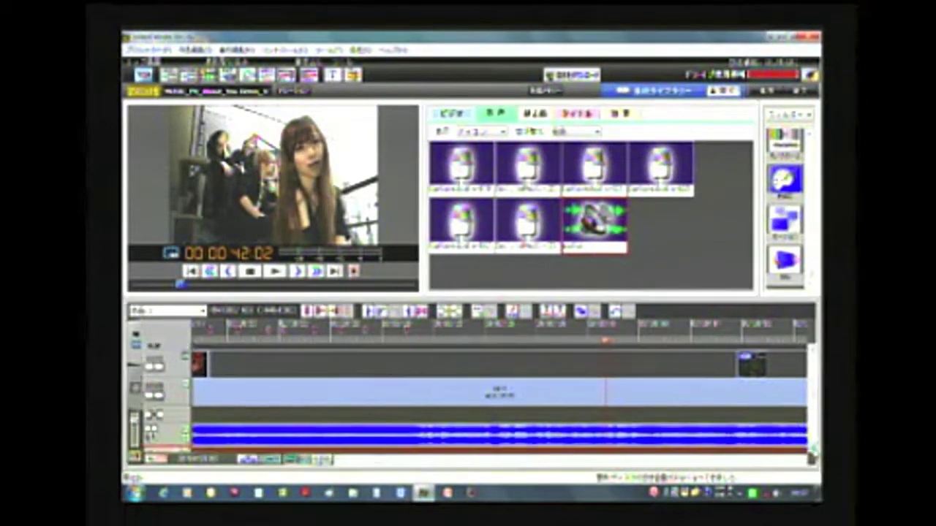
click(811, 457)
drag(373, 468, 338, 462)
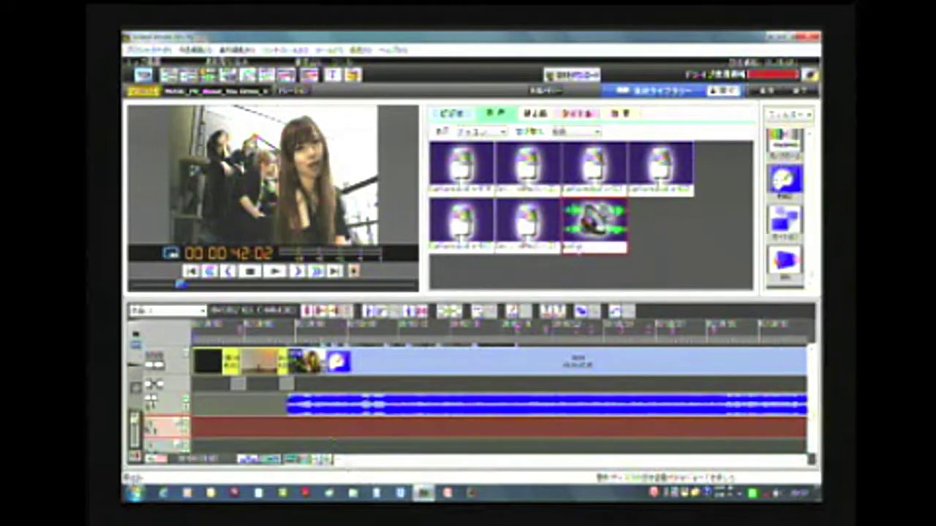
drag(591, 222, 242, 430)
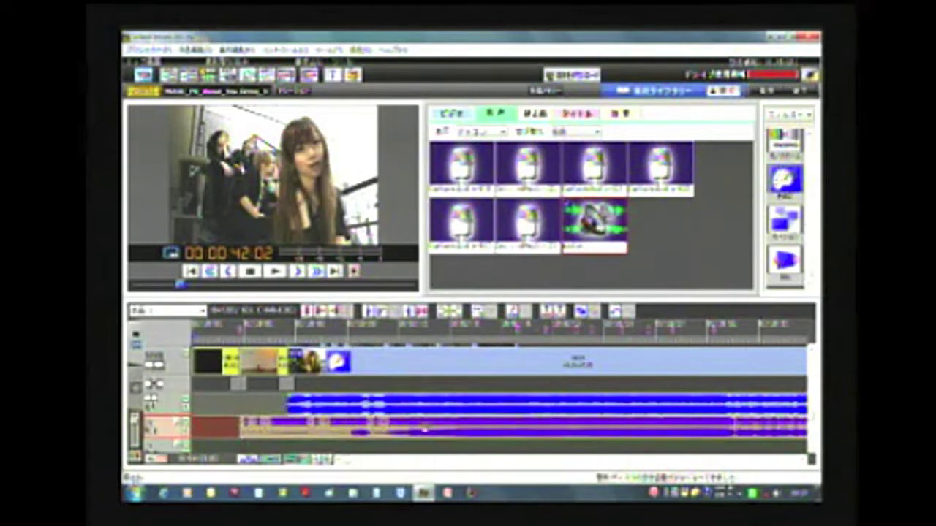
mouse_move(663, 440)
mouse_down()
mouse_move(645, 438)
mouse_move(679, 435)
mouse_up()
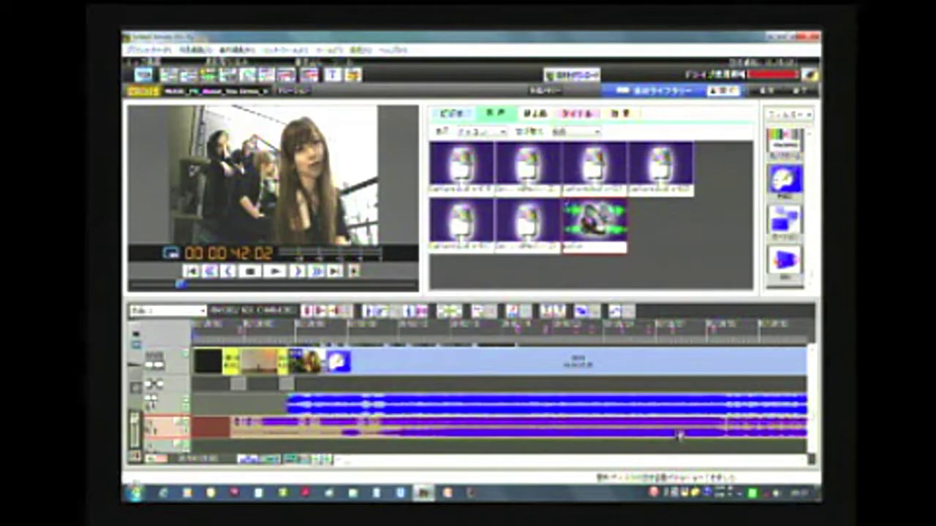
click(465, 432)
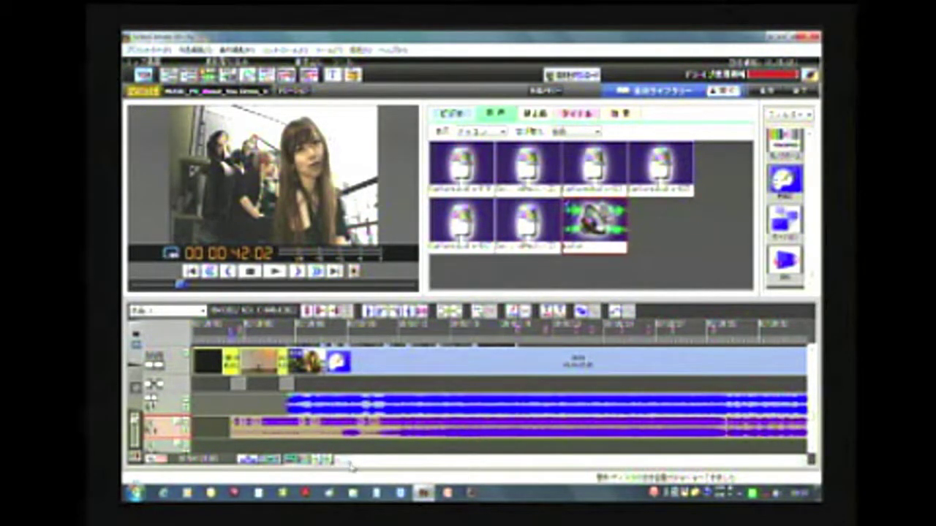
Step: Locate the matching peak in both audio waveforms and place the playhead there at 00:00:31:15
drag(351, 467, 421, 465)
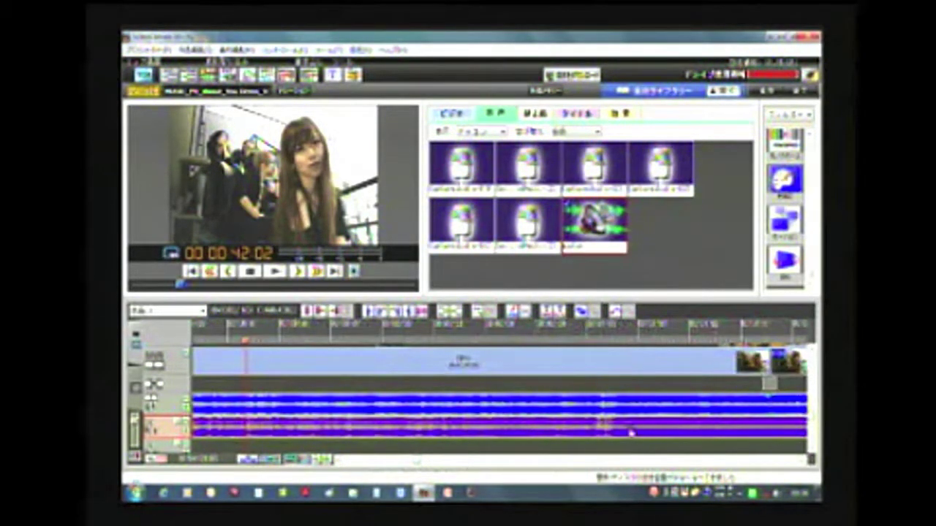
scroll(622, 437, up, 3)
scroll(621, 437, down, 3)
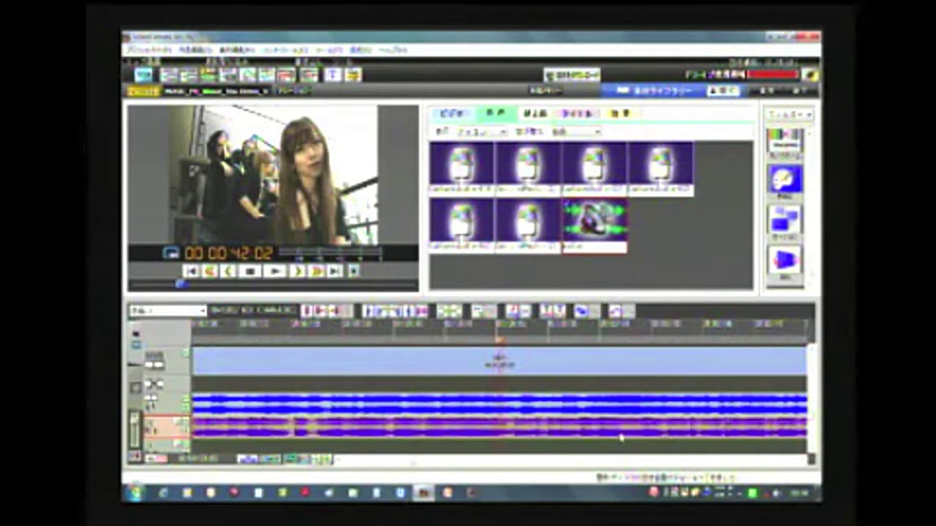
scroll(621, 437, down, 2)
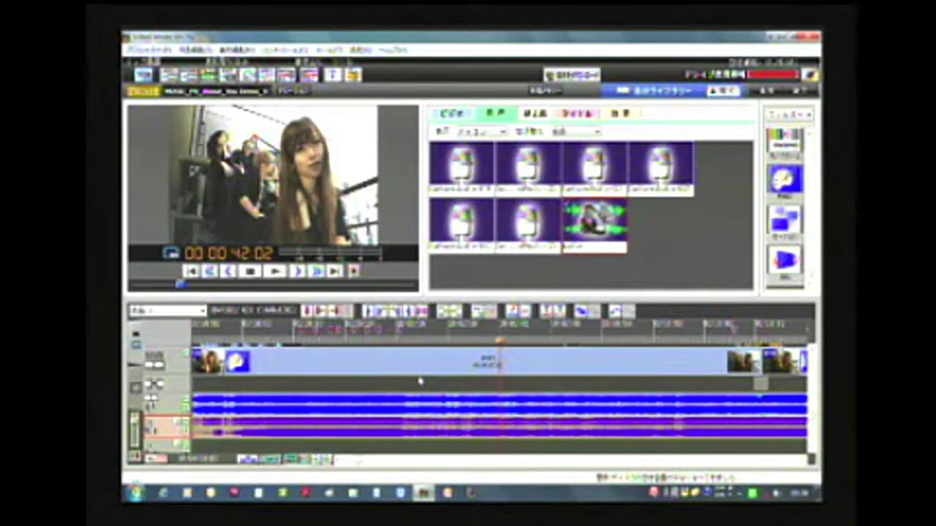
click(410, 341)
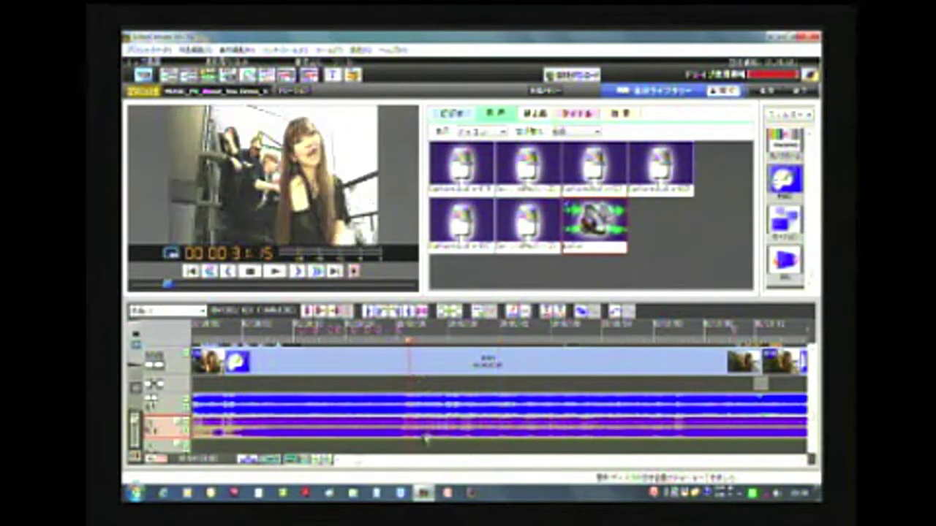
Step: Shift the lower audio clip later until its waveform peak lines up with the upper track's peak at the playhead
scroll(424, 438, up, 3)
scroll(471, 434, up, 2)
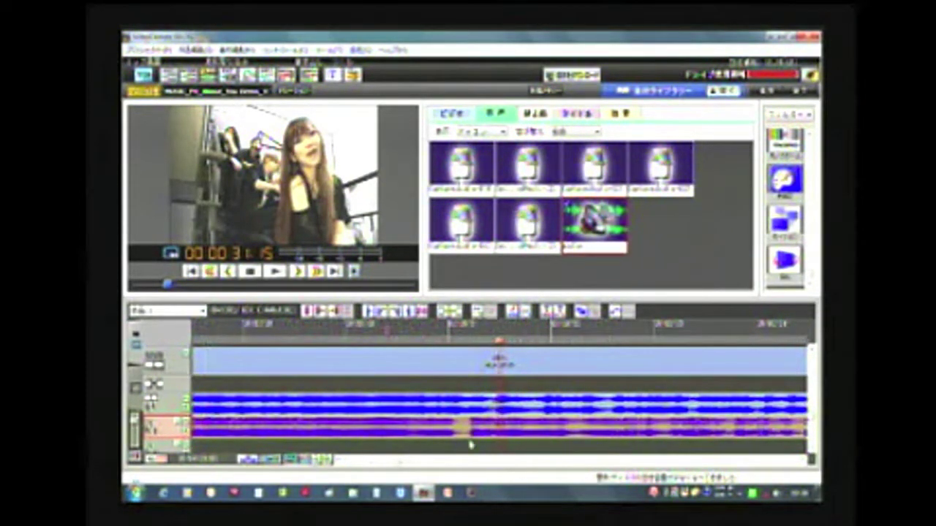
drag(478, 437, 497, 433)
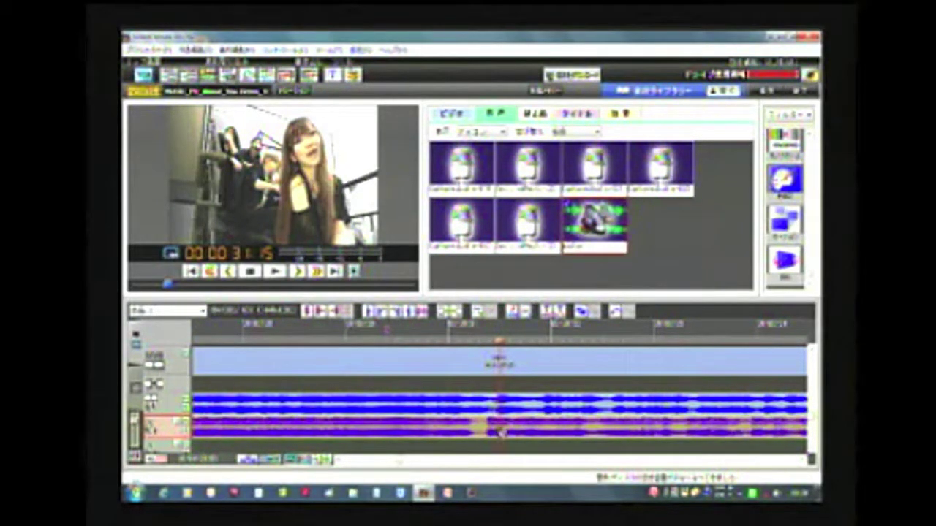
scroll(496, 435, down, 2)
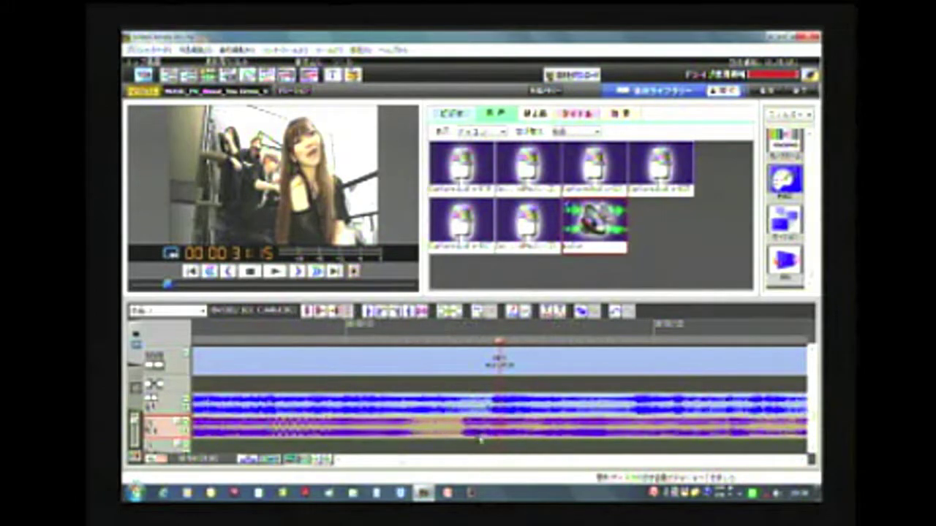
drag(472, 437, 503, 437)
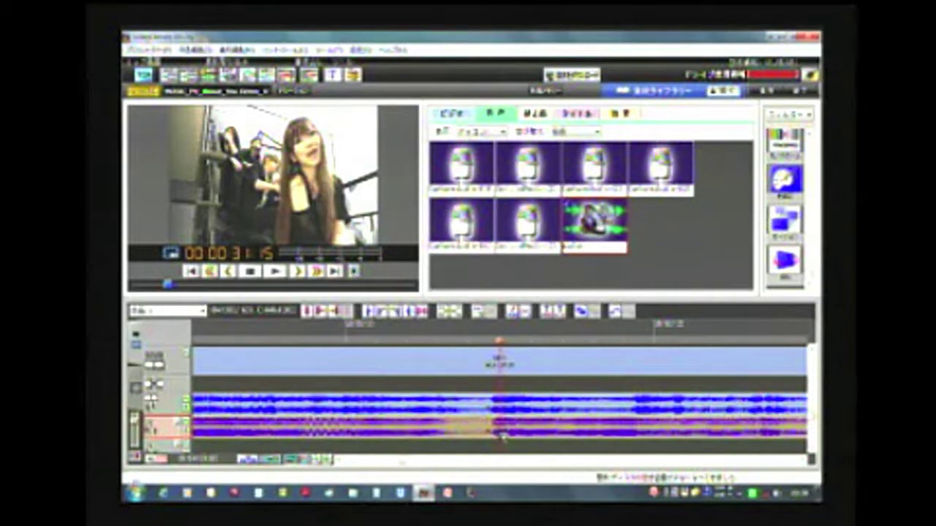
mouse_move(502, 437)
mouse_down()
mouse_move(480, 433)
mouse_move(508, 440)
mouse_up()
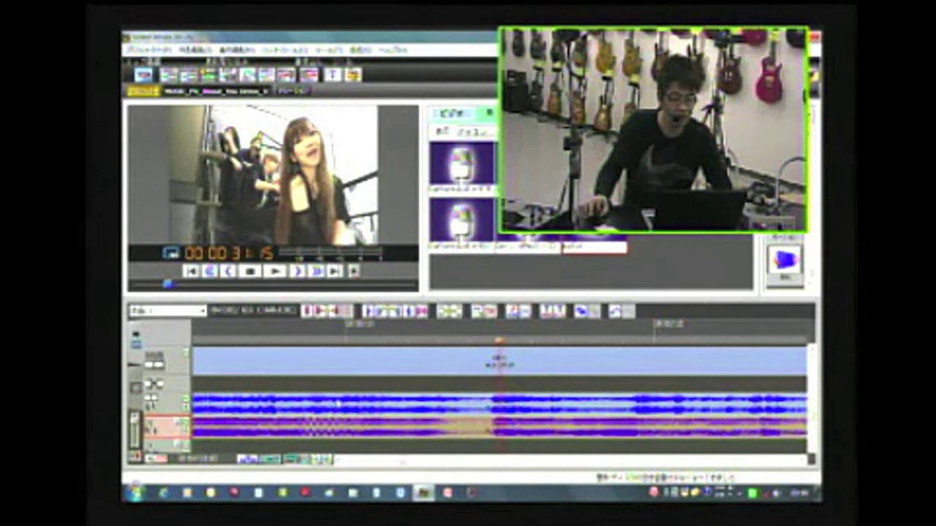
Step: Play the aligned audio section from 00:00:23:09 to about 00:00:36 to check the sync, and return the playhead to 00:00:31:22
scroll(340, 427, down, 2)
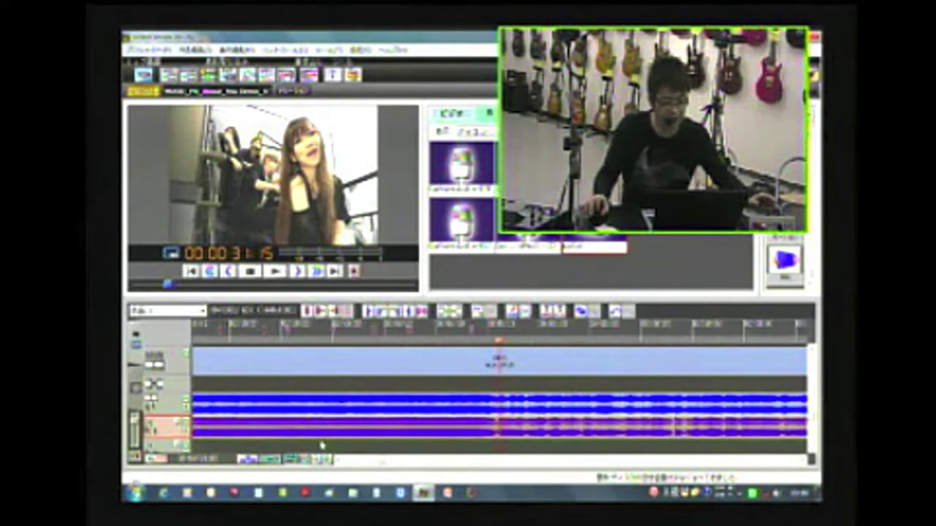
click(395, 346)
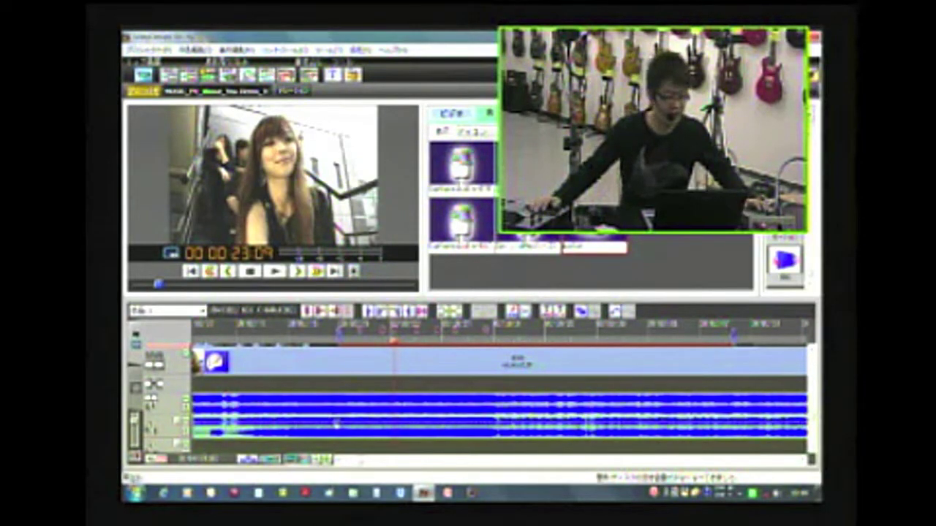
key(space)
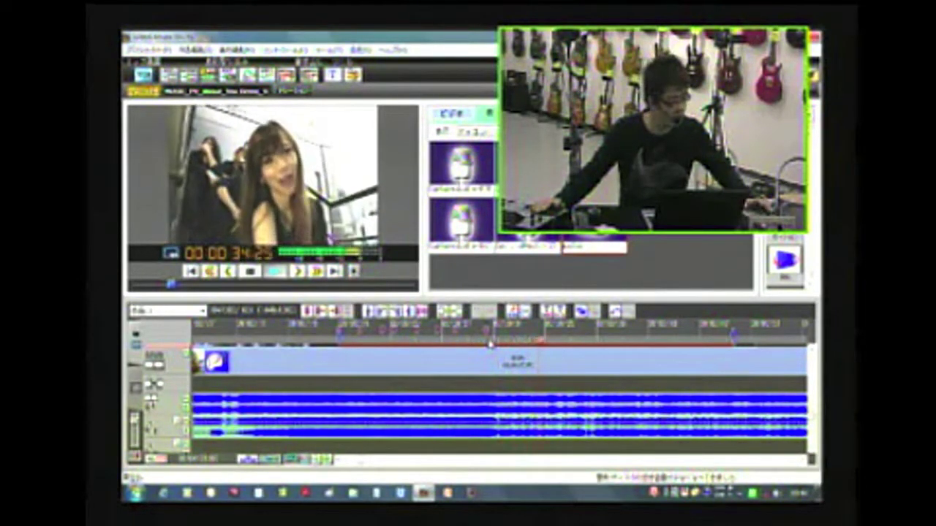
key(space)
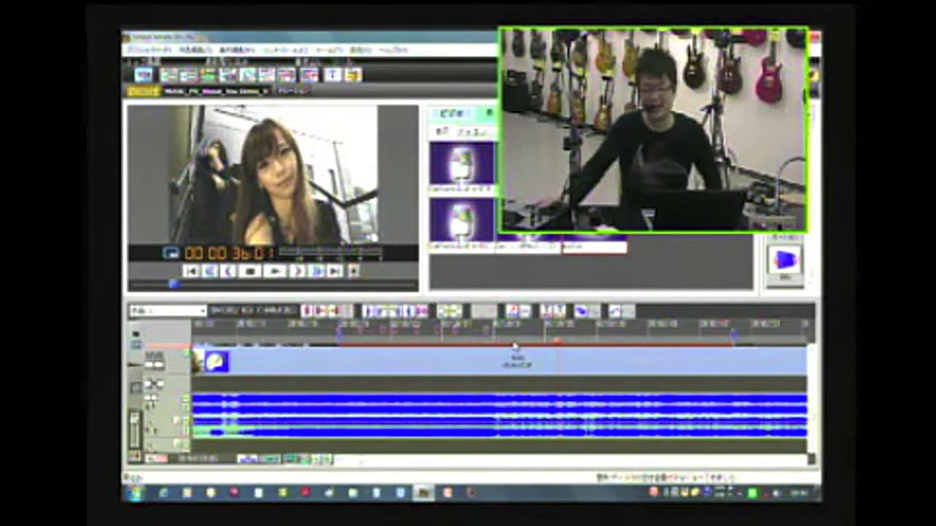
click(503, 342)
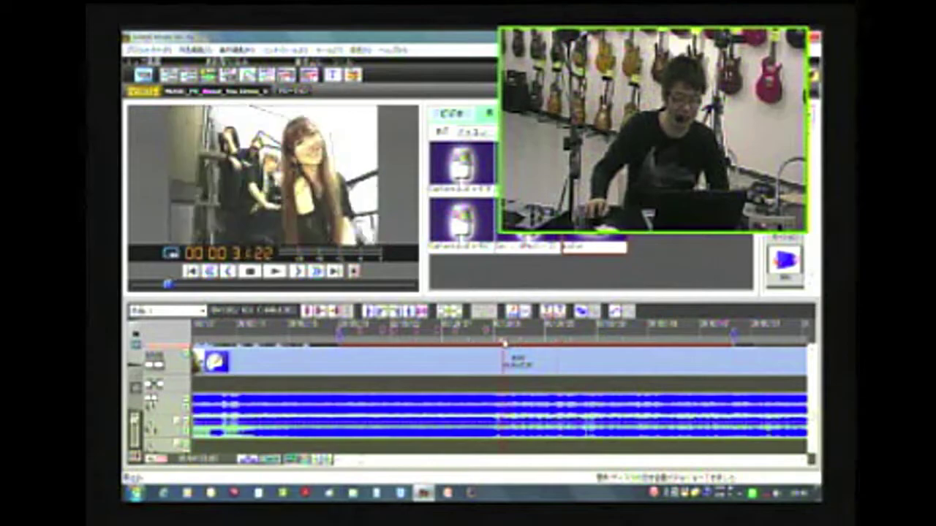